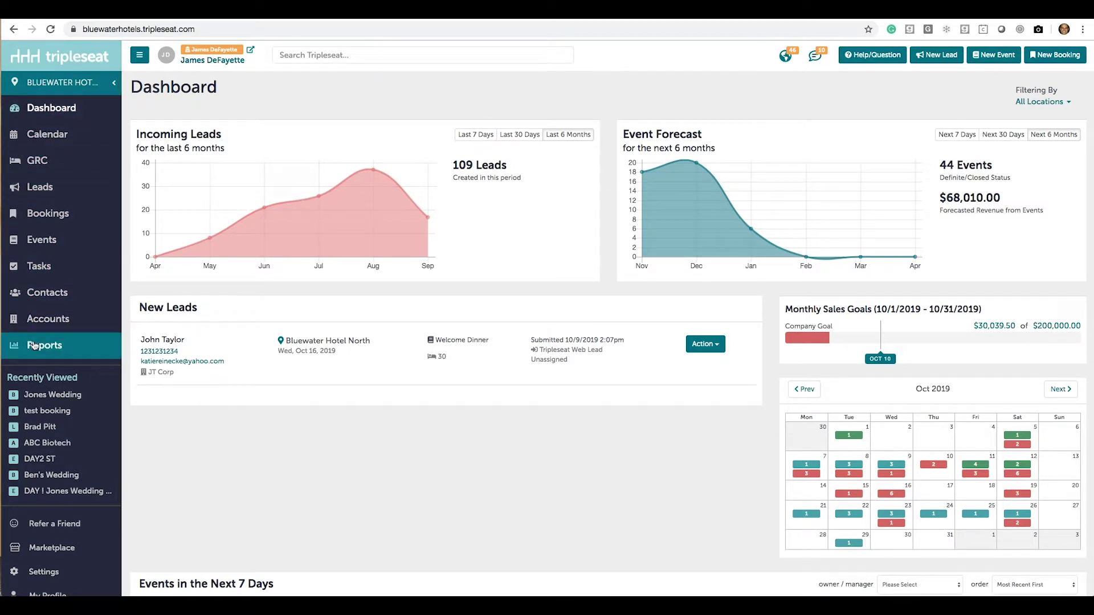
# - Collapse and re-expand the side menu, then view incoming leads for 7 days, 30 days and 6 months
pyautogui.click(140, 56)
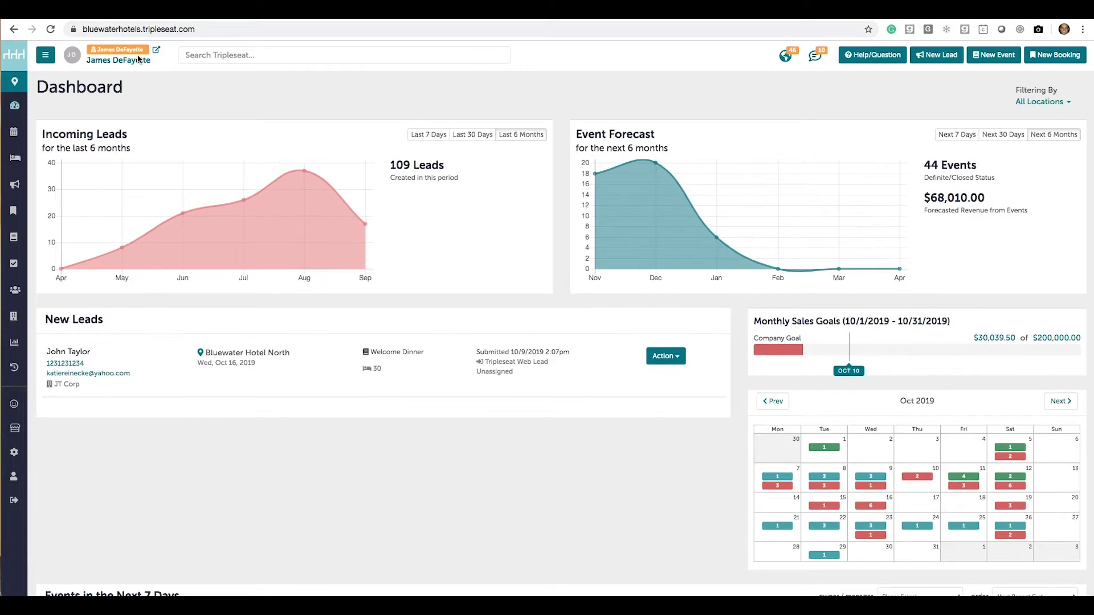
pyautogui.click(46, 55)
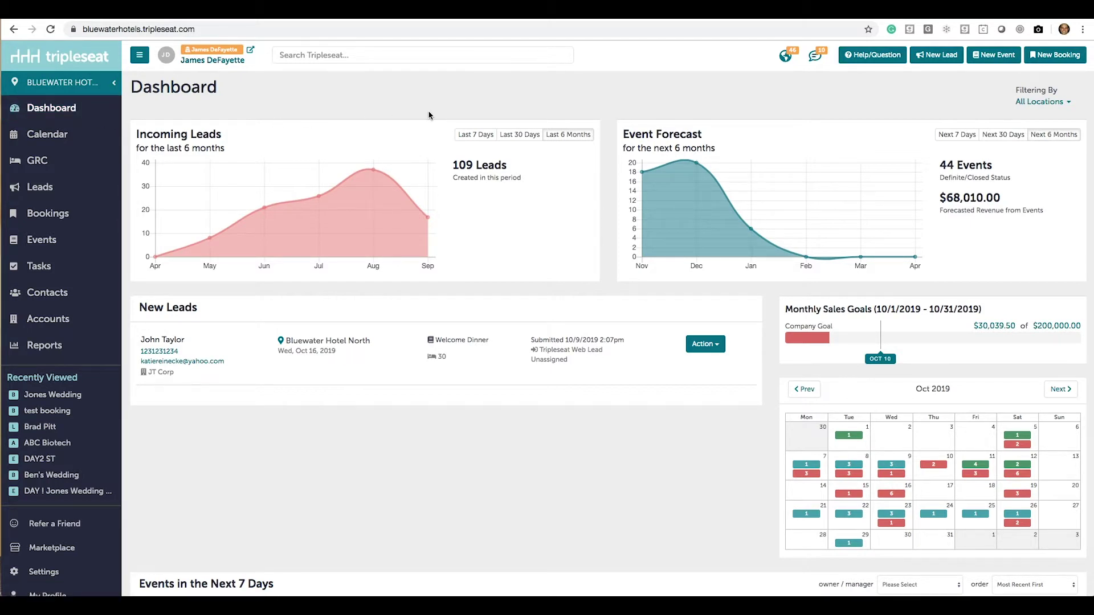
pyautogui.click(475, 137)
pyautogui.click(530, 135)
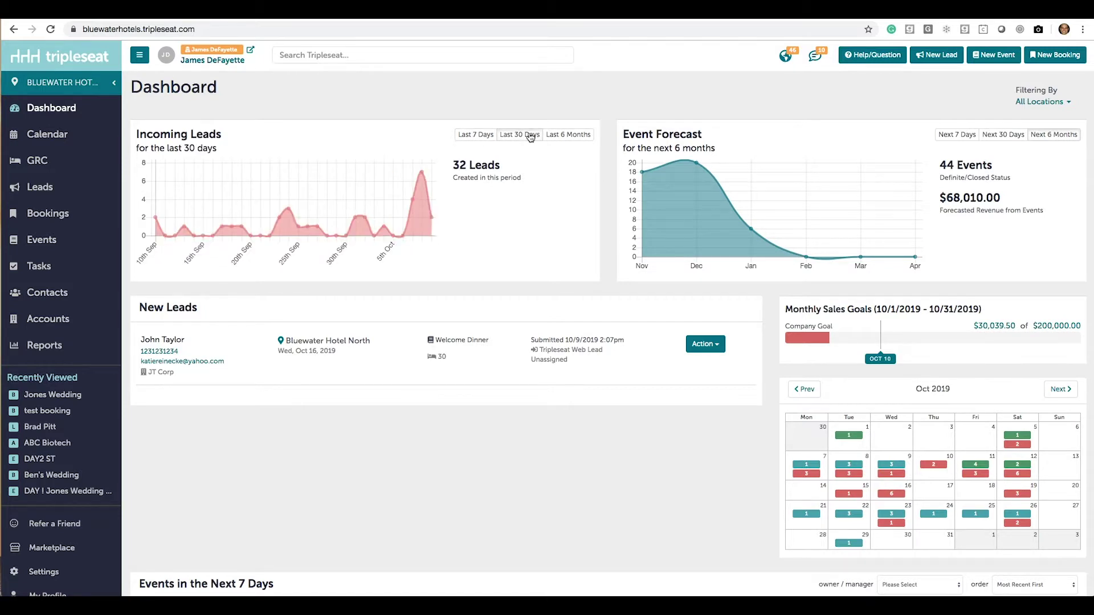
pyautogui.click(571, 138)
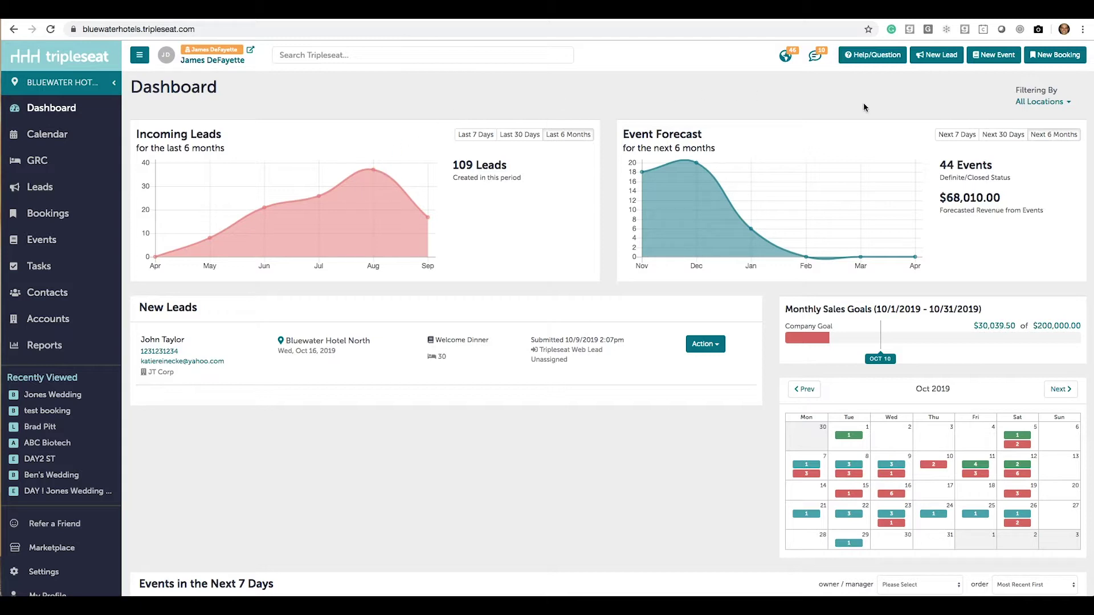
# - Switch the event forecast to the next 7 days, next 30 days, then back to 6 months
pyautogui.click(959, 140)
pyautogui.click(996, 139)
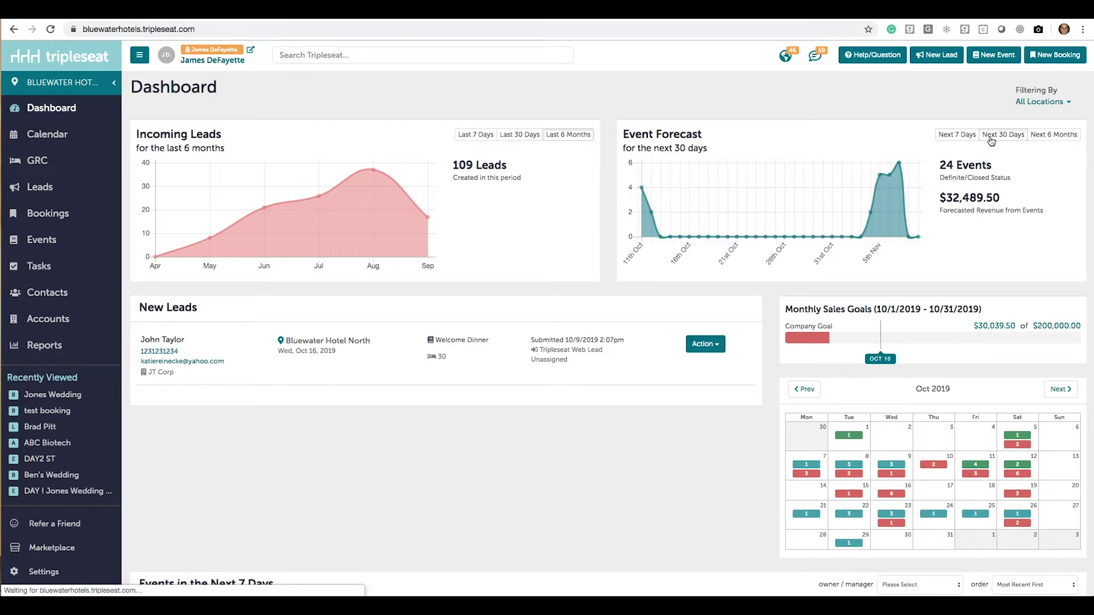
pyautogui.click(1053, 135)
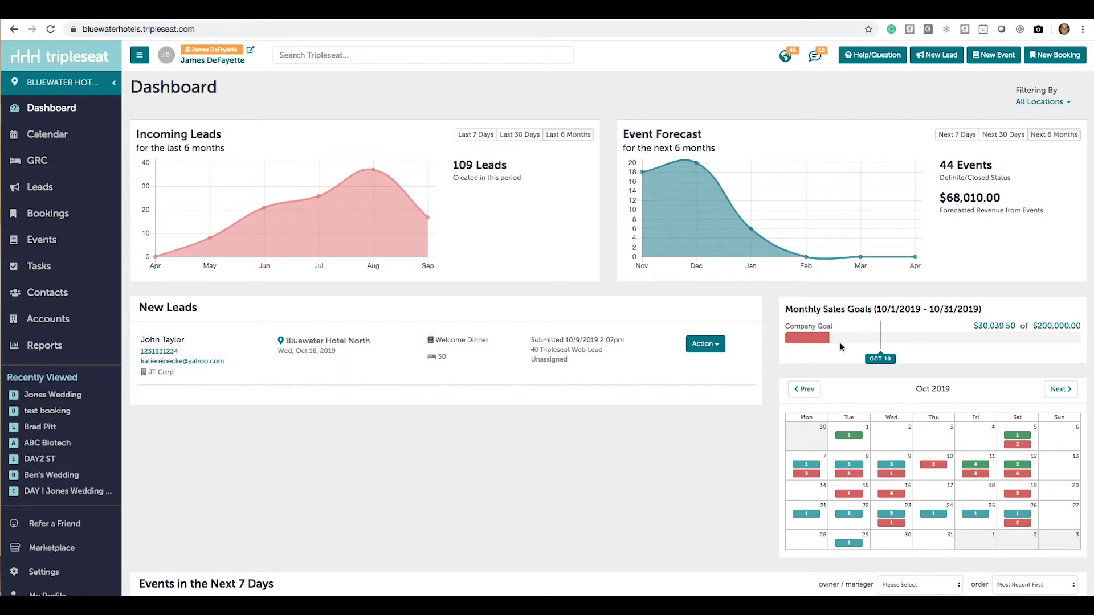
# - Scroll to the upcoming events and check the owner/manager choices without changing them
pyautogui.scroll(-3, 858, 351)
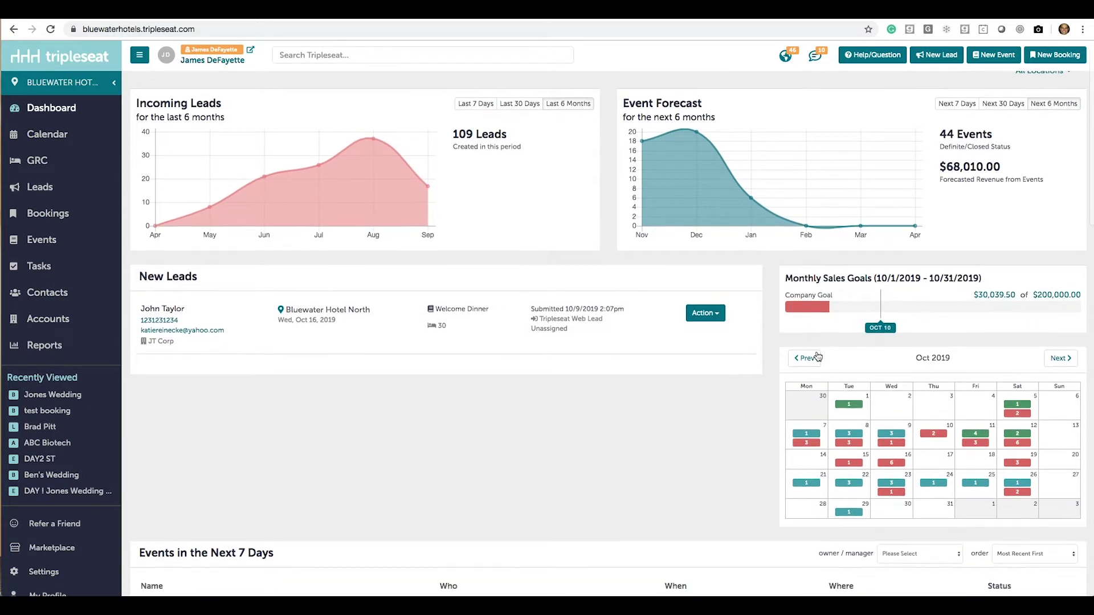
pyautogui.scroll(-3, 772, 359)
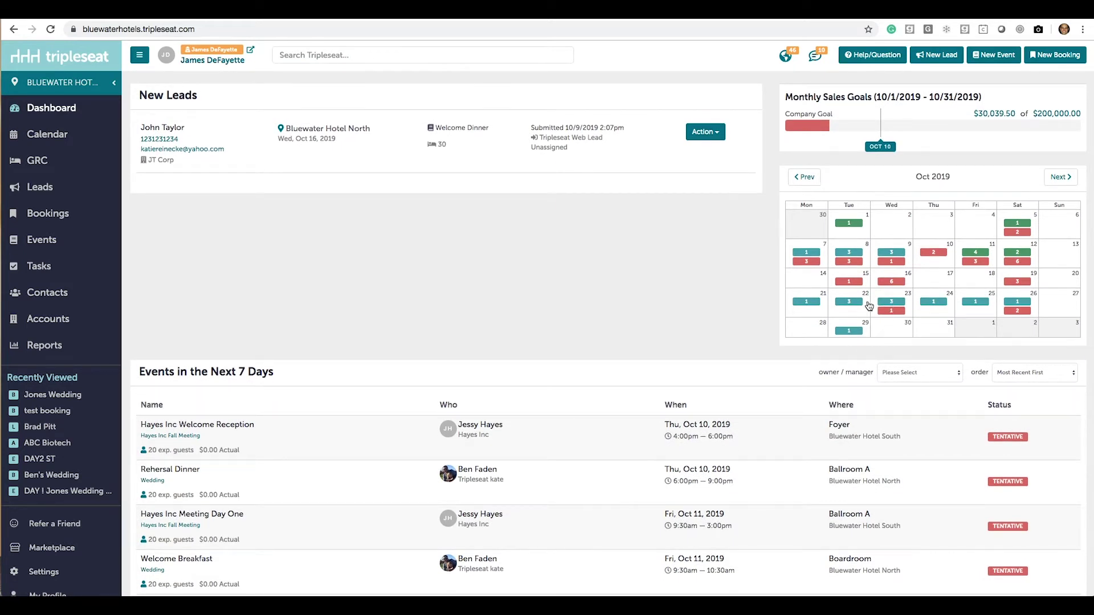
pyautogui.scroll(-5, 758, 372)
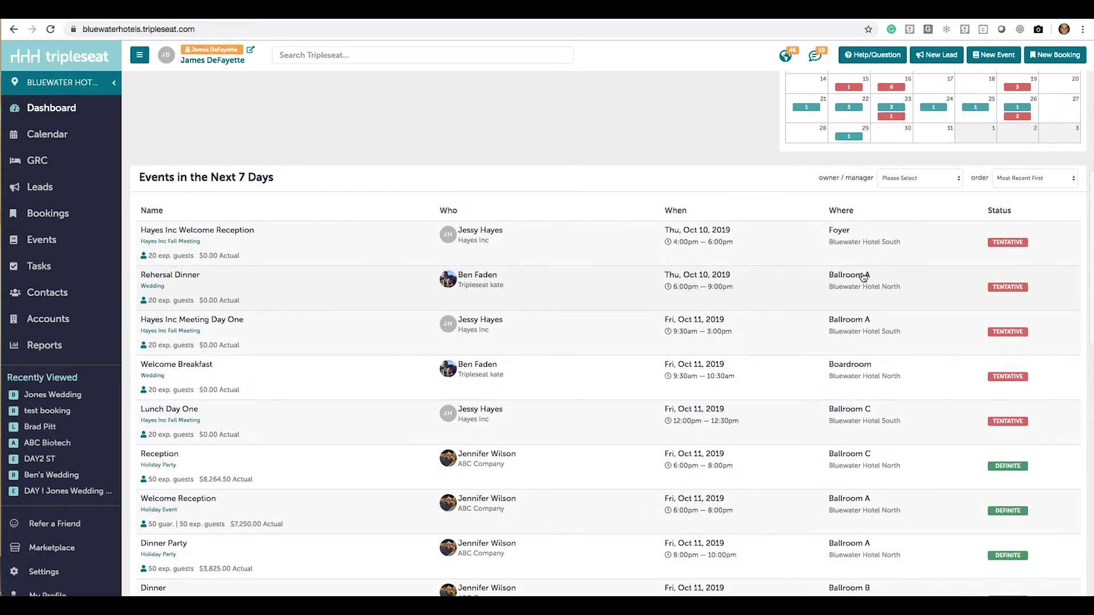
pyautogui.click(958, 181)
pyautogui.click(758, 160)
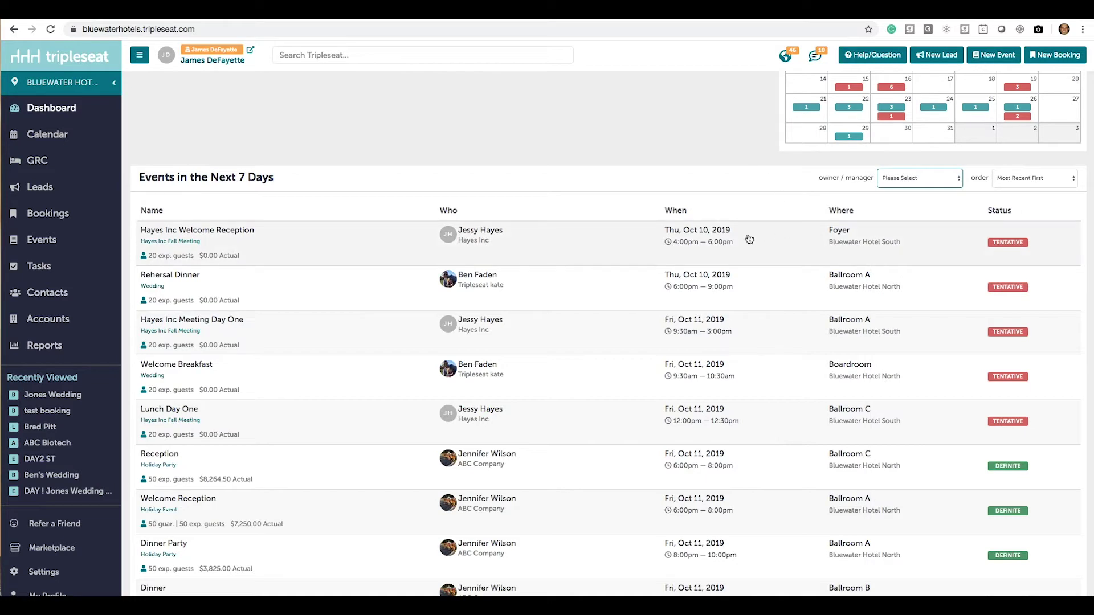
# - Scroll to My Tasks and review the task grouping choices, leaving No Grouping
pyautogui.scroll(-8, 615, 361)
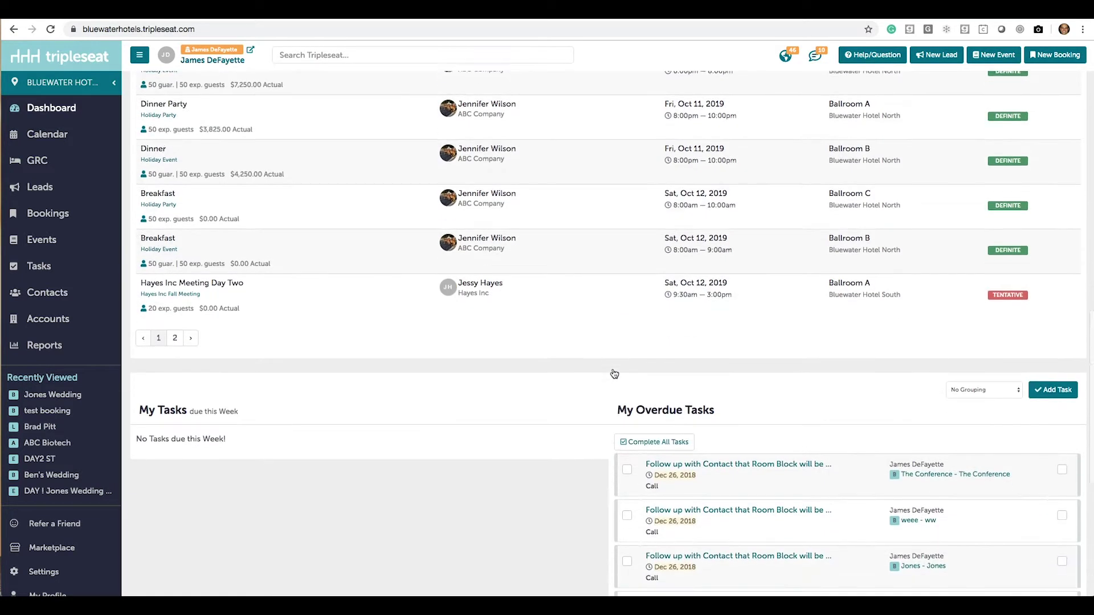
pyautogui.scroll(-3, 615, 374)
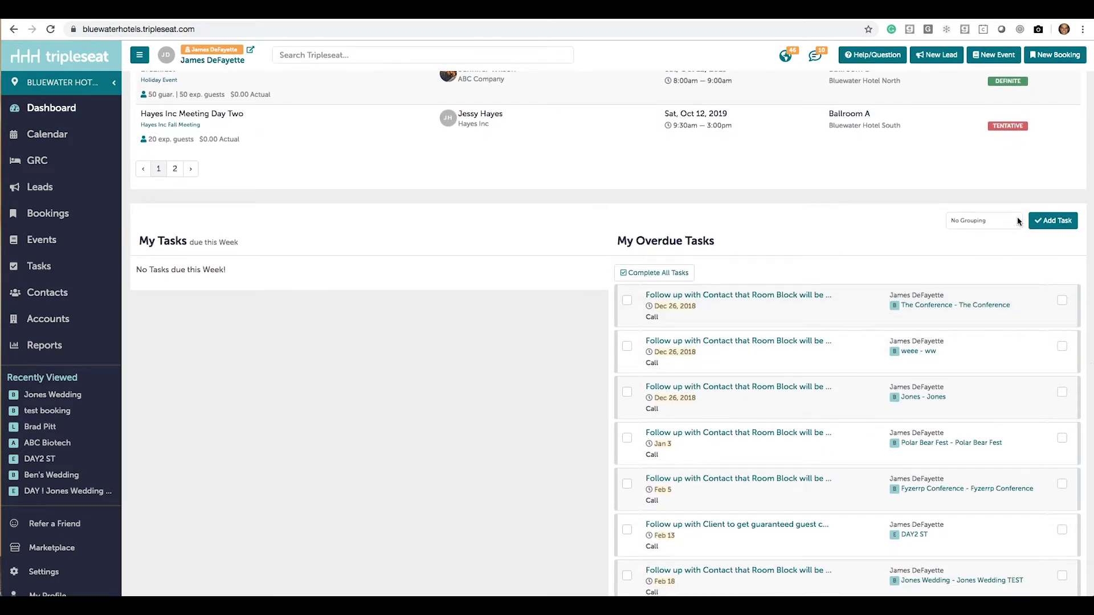
pyautogui.click(1019, 221)
pyautogui.click(828, 227)
pyautogui.scroll(-1, 821, 244)
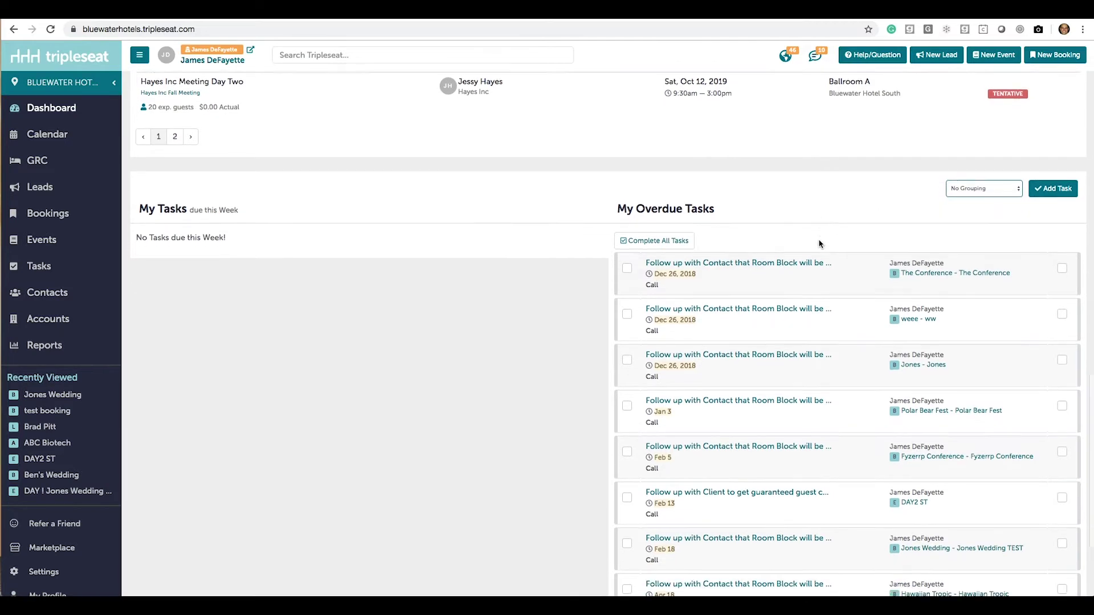
# - Open the Calendar page and keep it in Month View
pyautogui.click(26, 135)
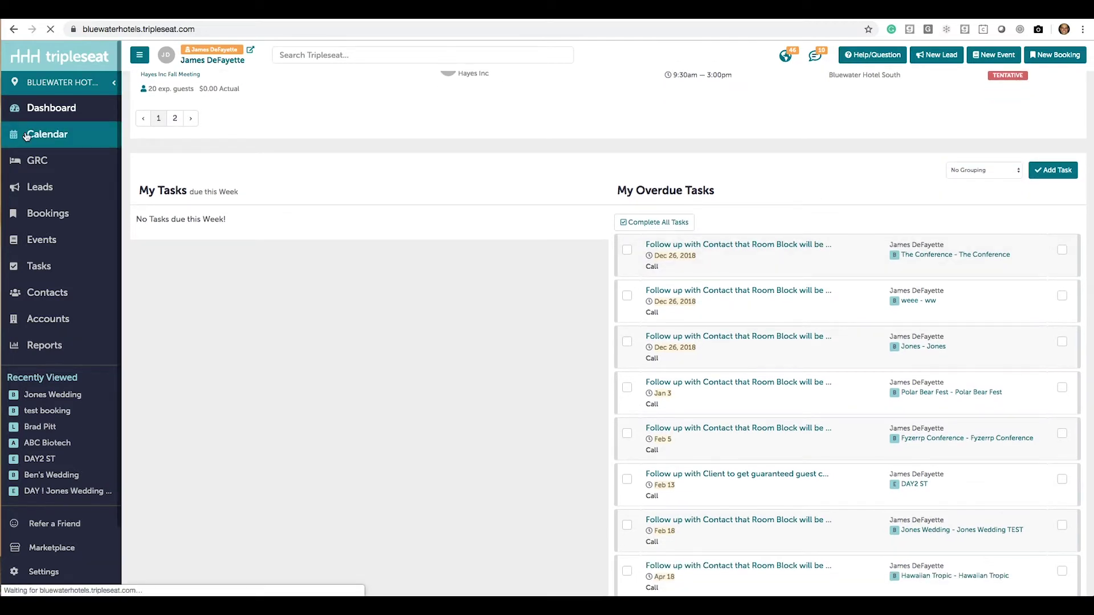
pyautogui.click(207, 90)
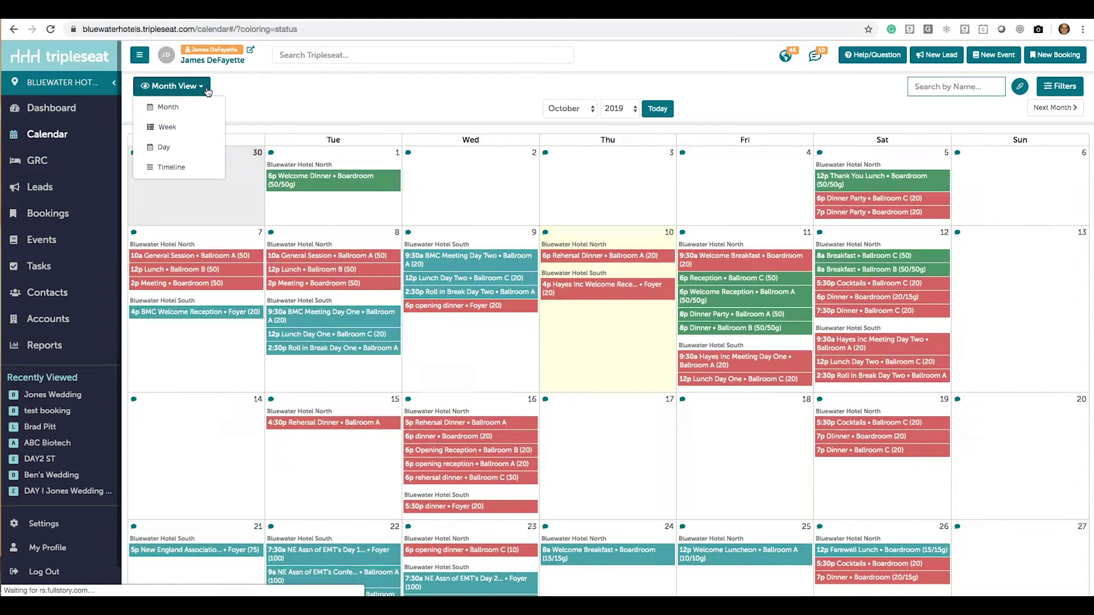
pyautogui.click(191, 167)
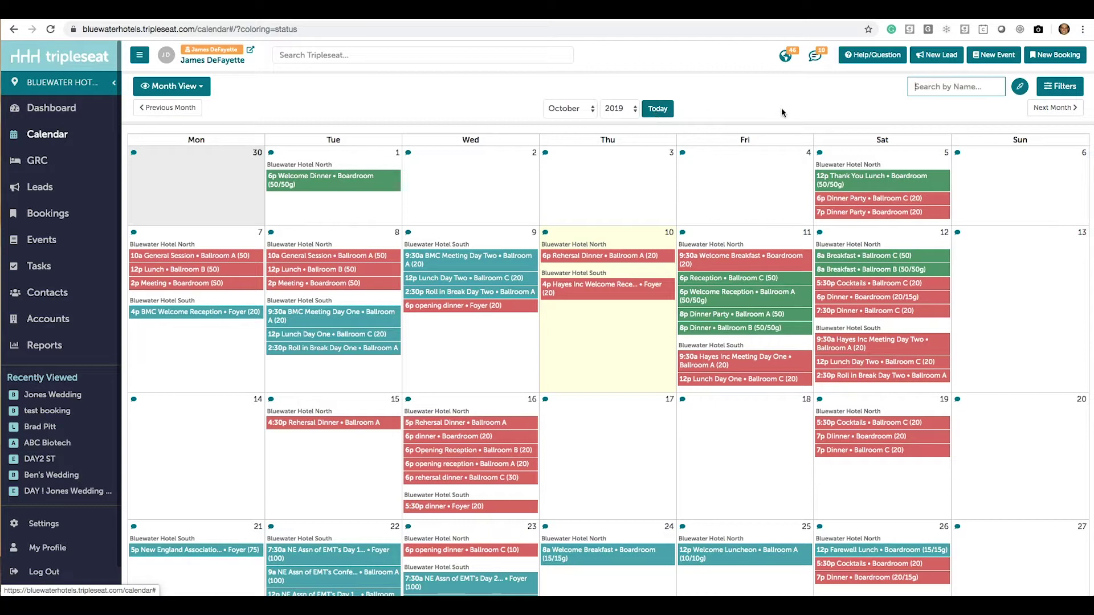
# - Reveal the advanced calendar filters, then close Filters to see the full October 2019 month
pyautogui.click(1057, 92)
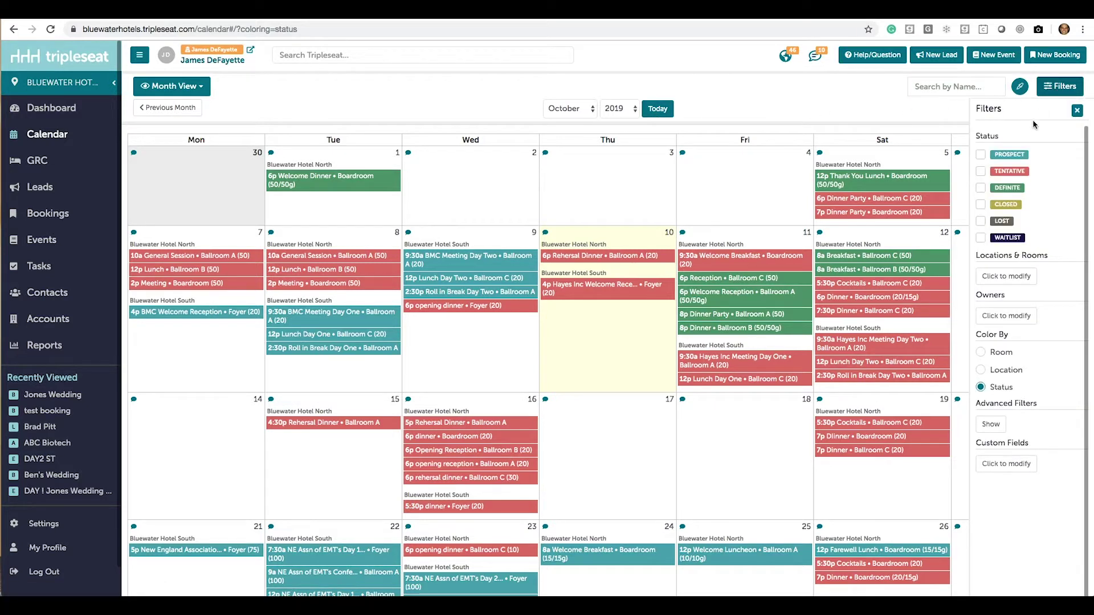
pyautogui.scroll(-3, 1046, 257)
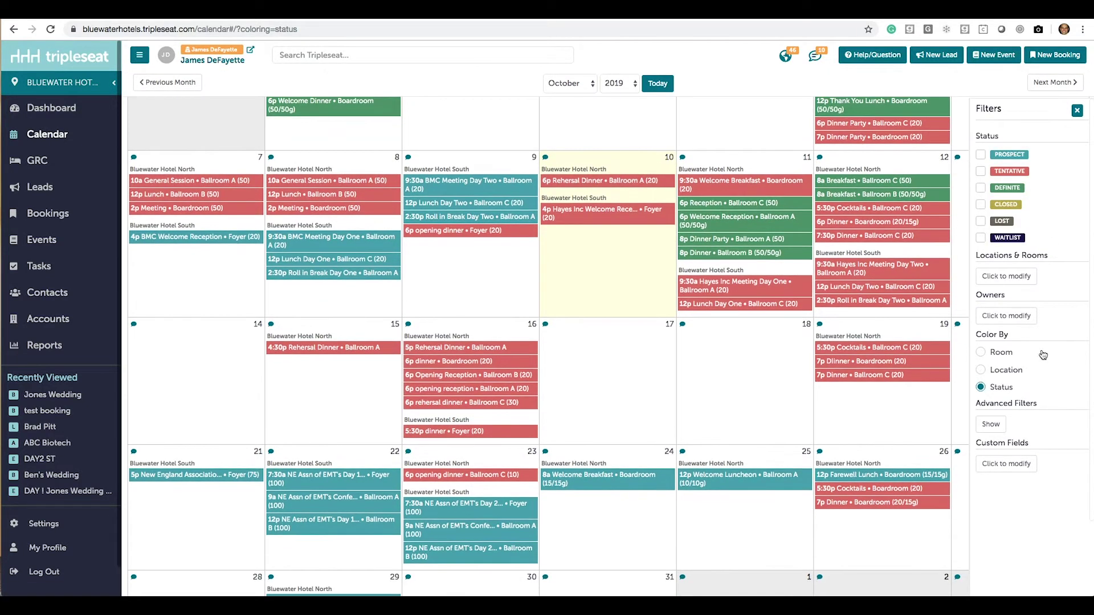
pyautogui.click(991, 424)
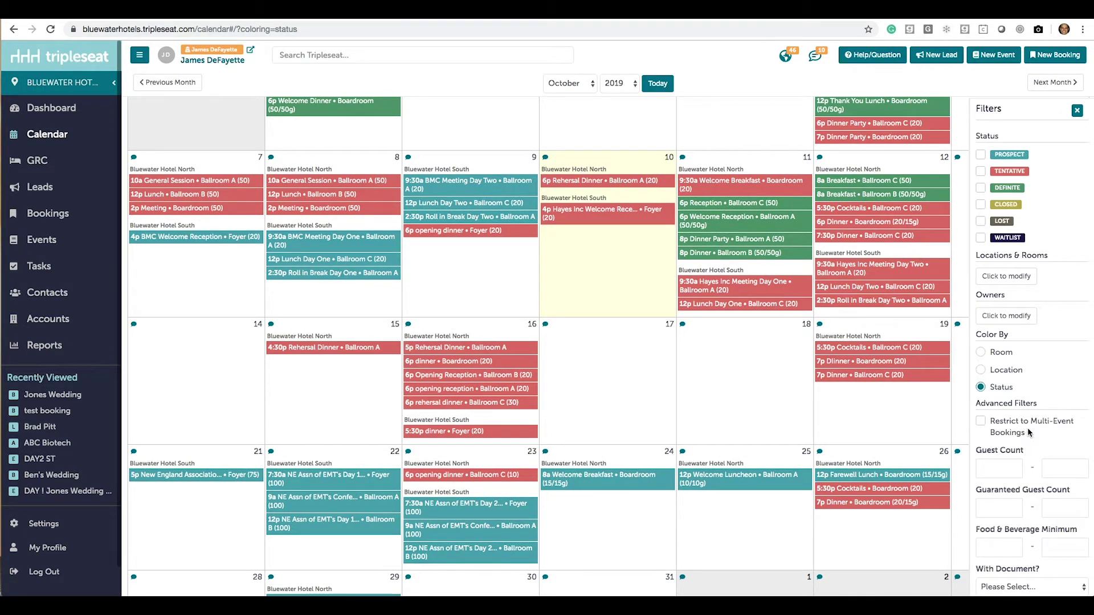
pyautogui.scroll(-3, 1029, 433)
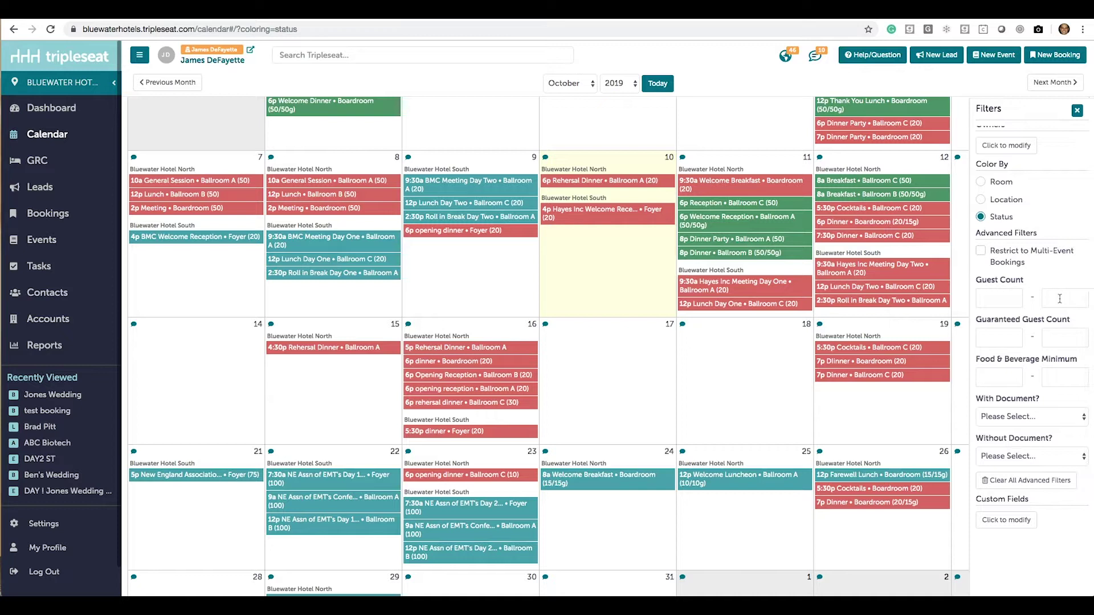
pyautogui.click(1076, 112)
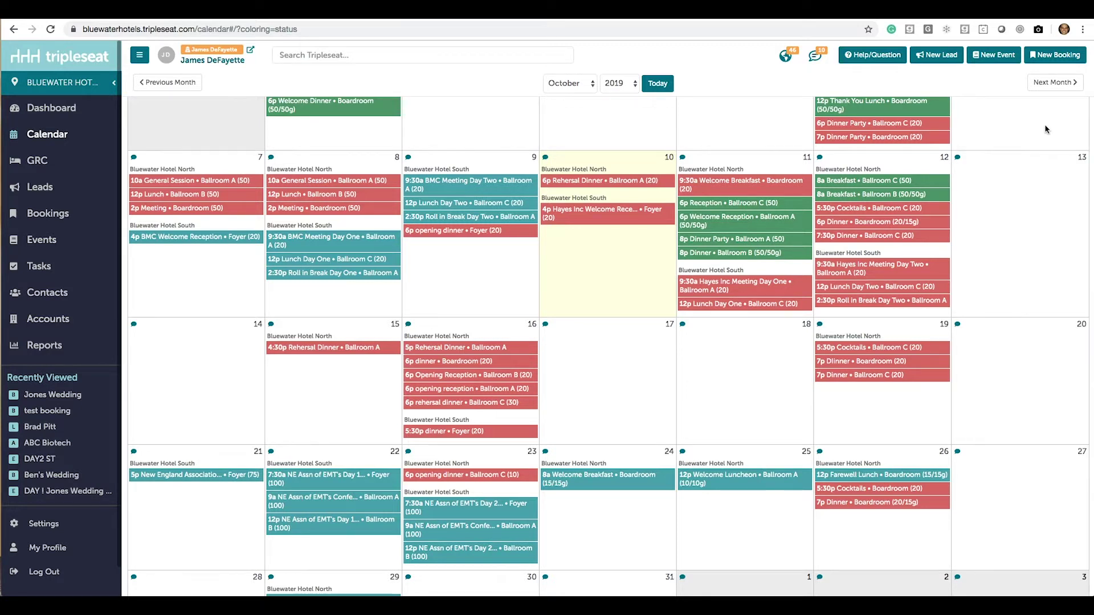
pyautogui.scroll(2, 1047, 129)
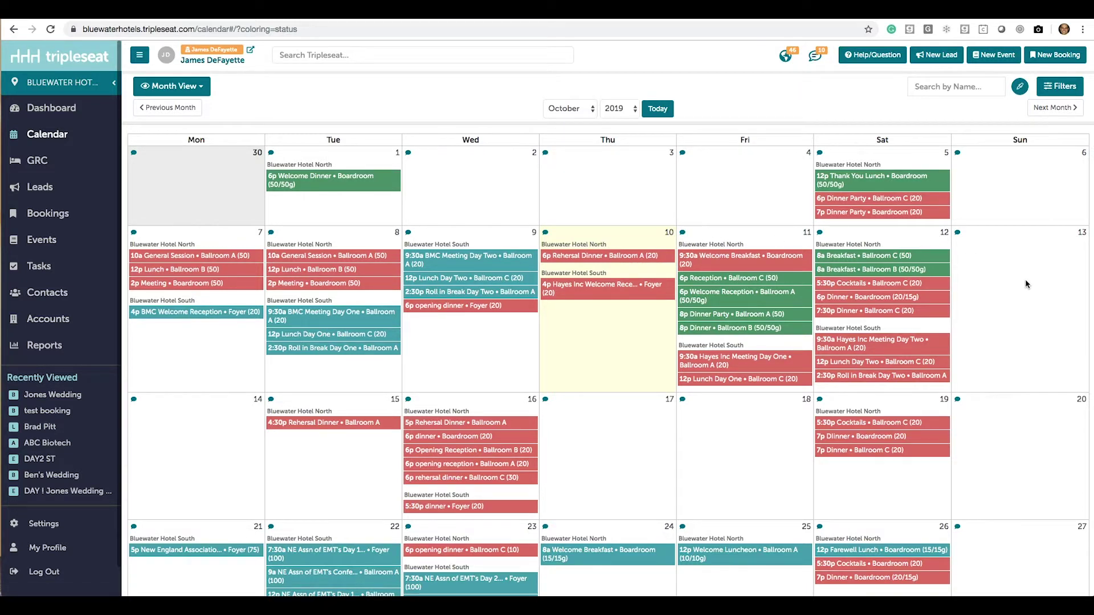
pyautogui.scroll(-3, 1026, 284)
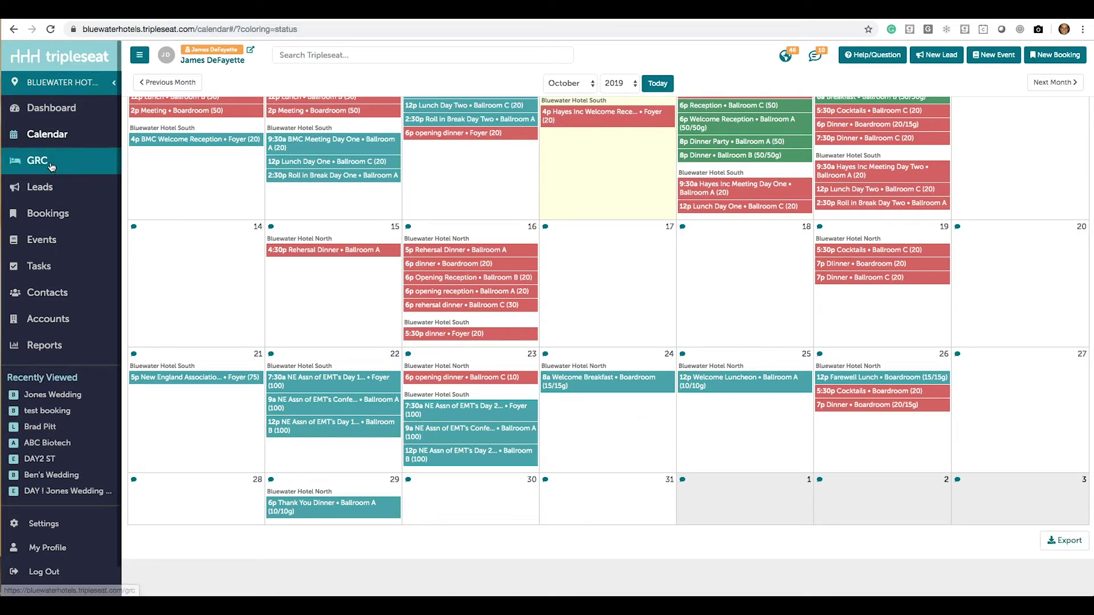
# - Set GRC to a one-week span, shrink the guest room summary, and mark a Sunday range in Ballroom C
pyautogui.click(51, 166)
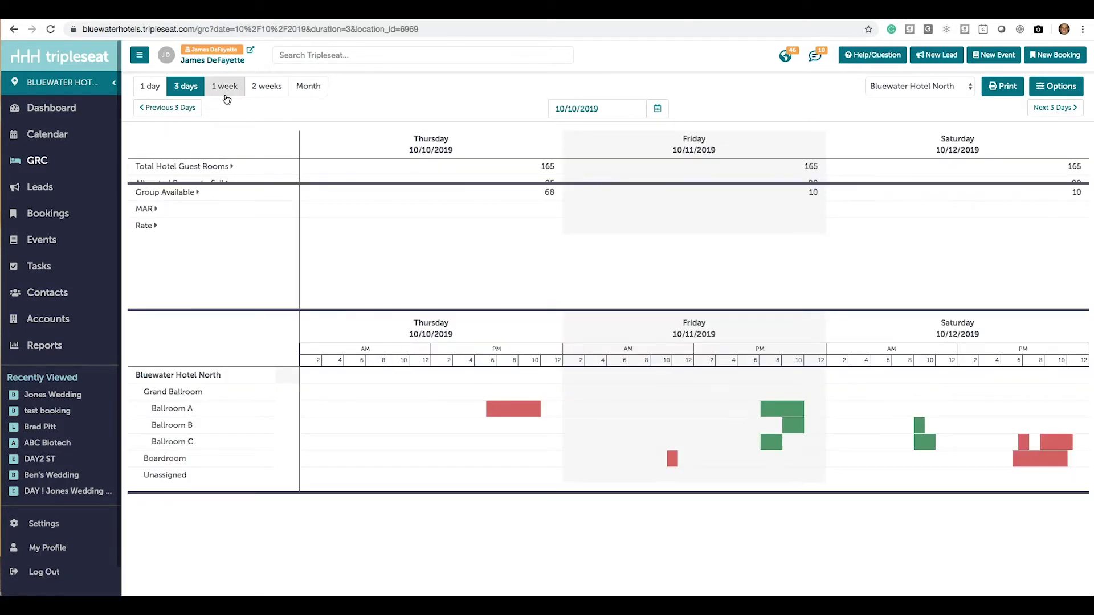
pyautogui.click(226, 96)
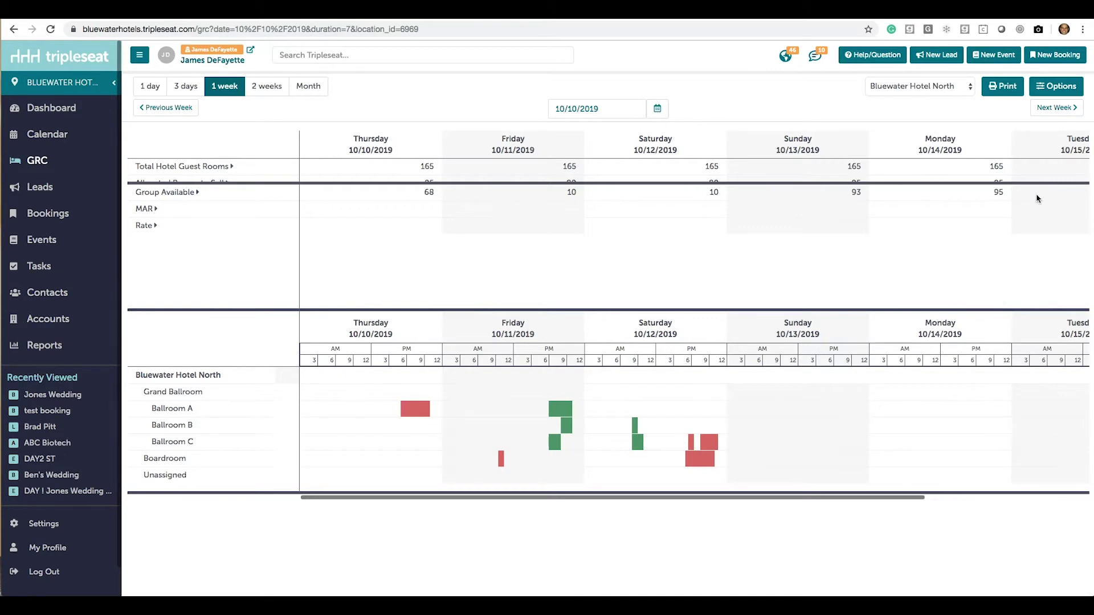
pyautogui.click(1050, 88)
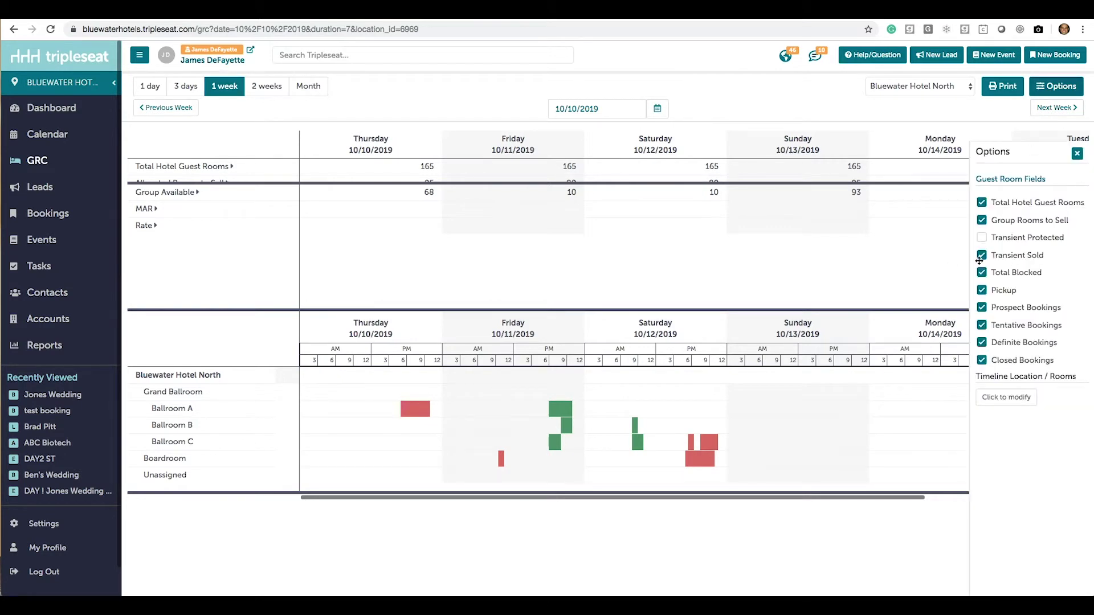
pyautogui.click(1077, 153)
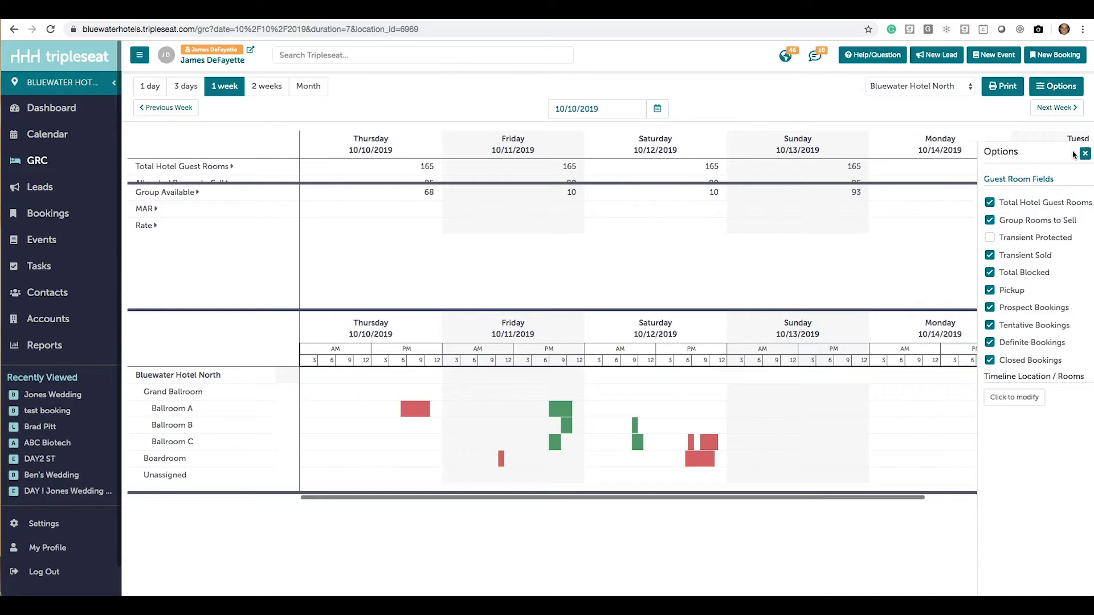
pyautogui.moveTo(944, 183); pyautogui.dragTo(952, 161)
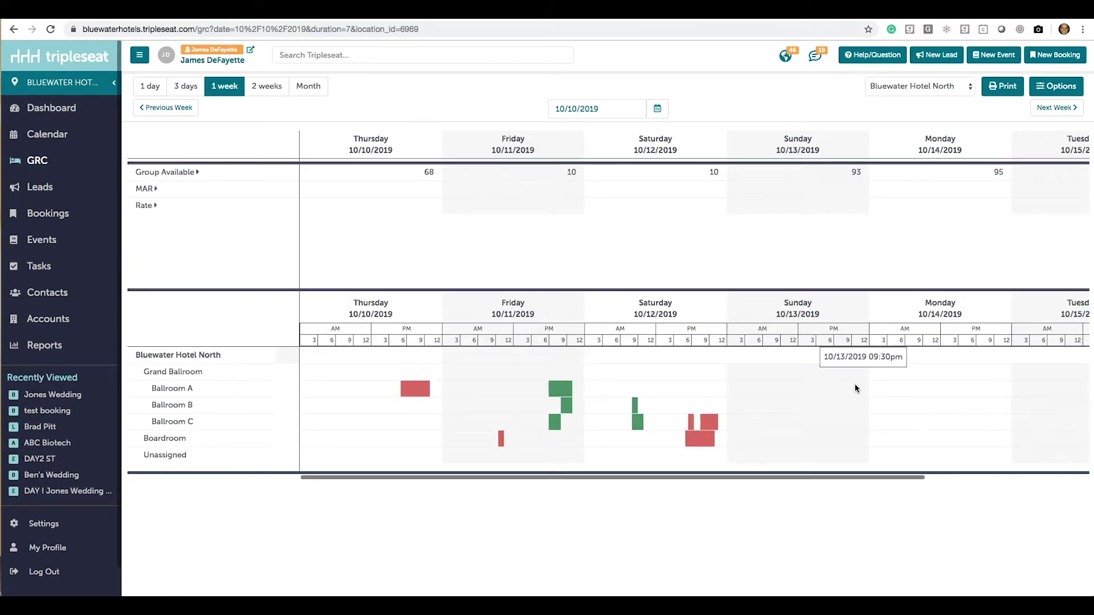
pyautogui.moveTo(803, 422); pyautogui.dragTo(944, 427)
# - Browse the Leads page's Not Converted status list and filters unchanged, then move on to Bookings
pyautogui.click(66, 188)
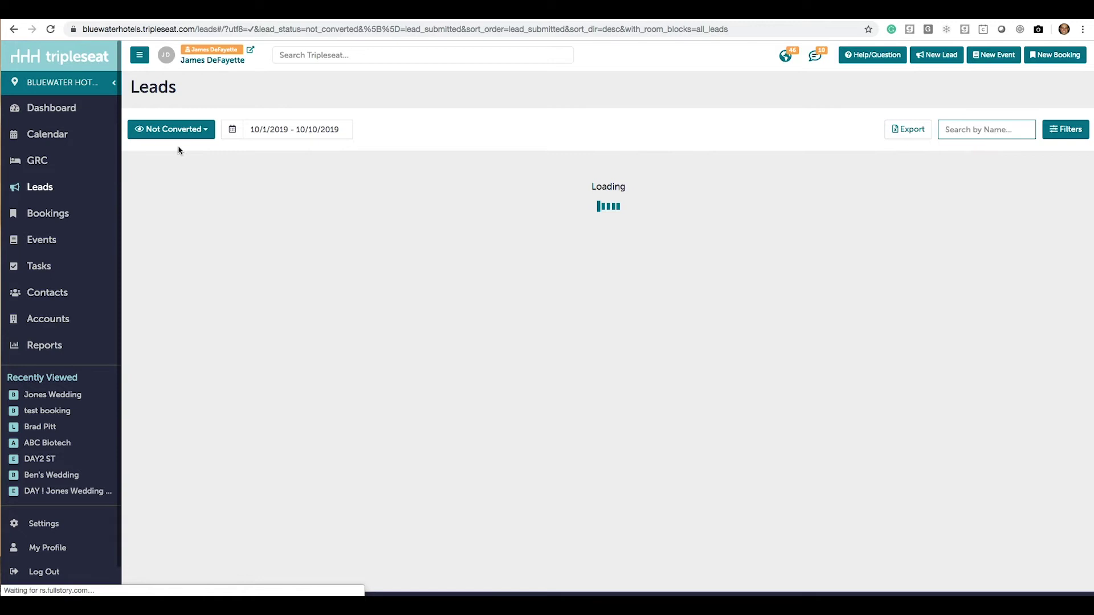
pyautogui.click(193, 134)
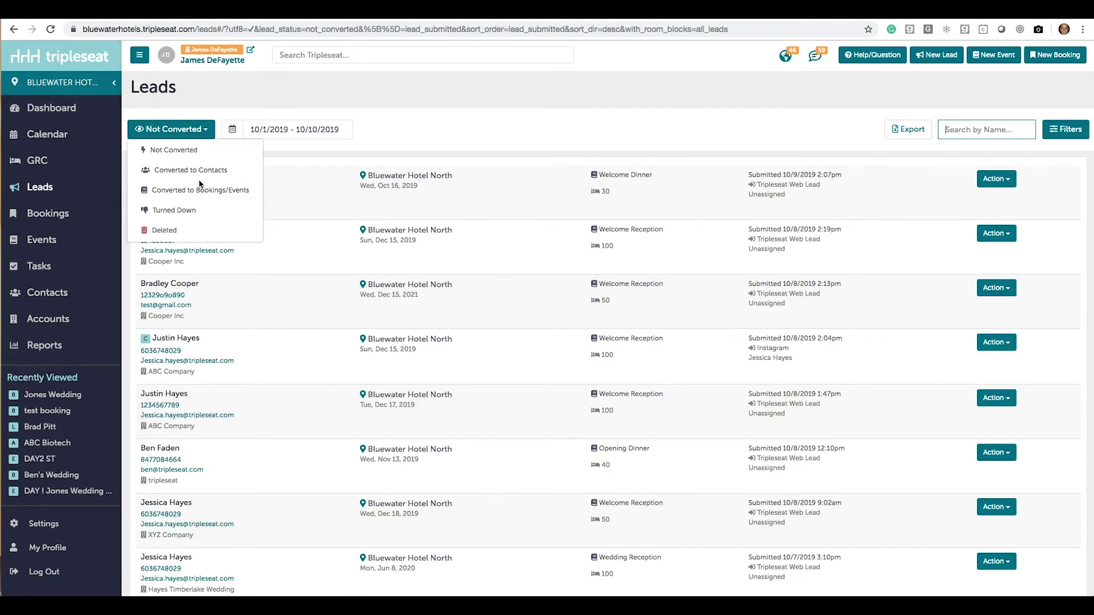
pyautogui.click(320, 208)
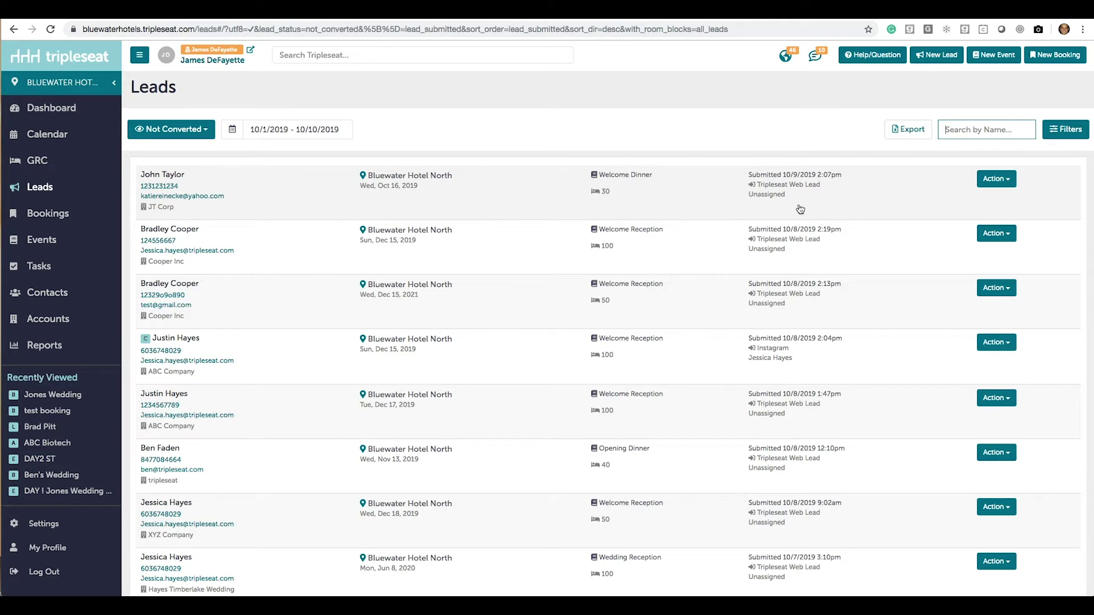
pyautogui.click(1064, 133)
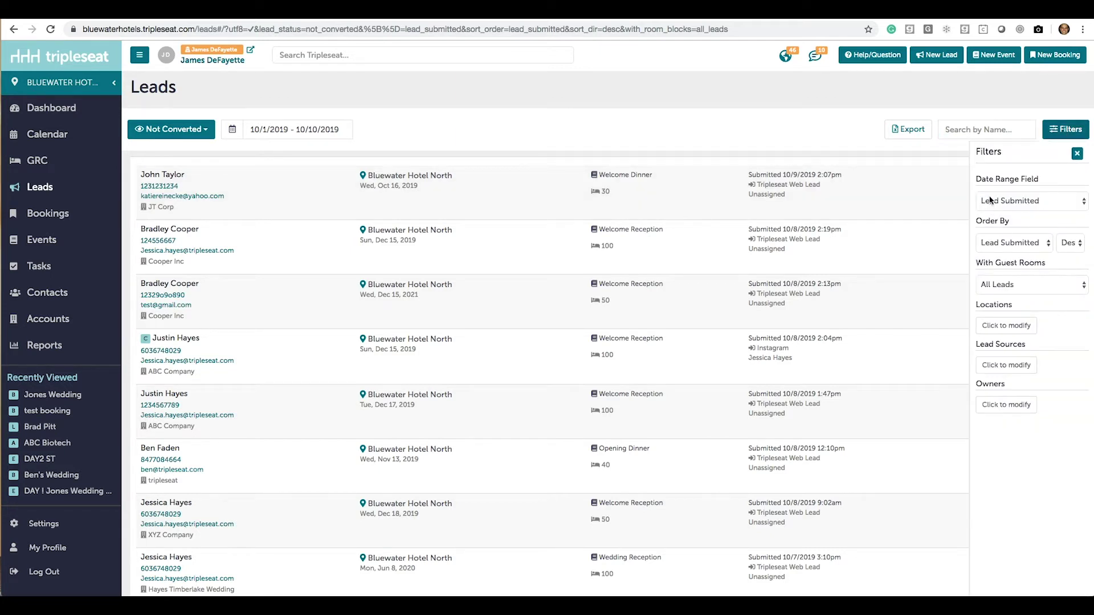
pyautogui.click(1077, 156)
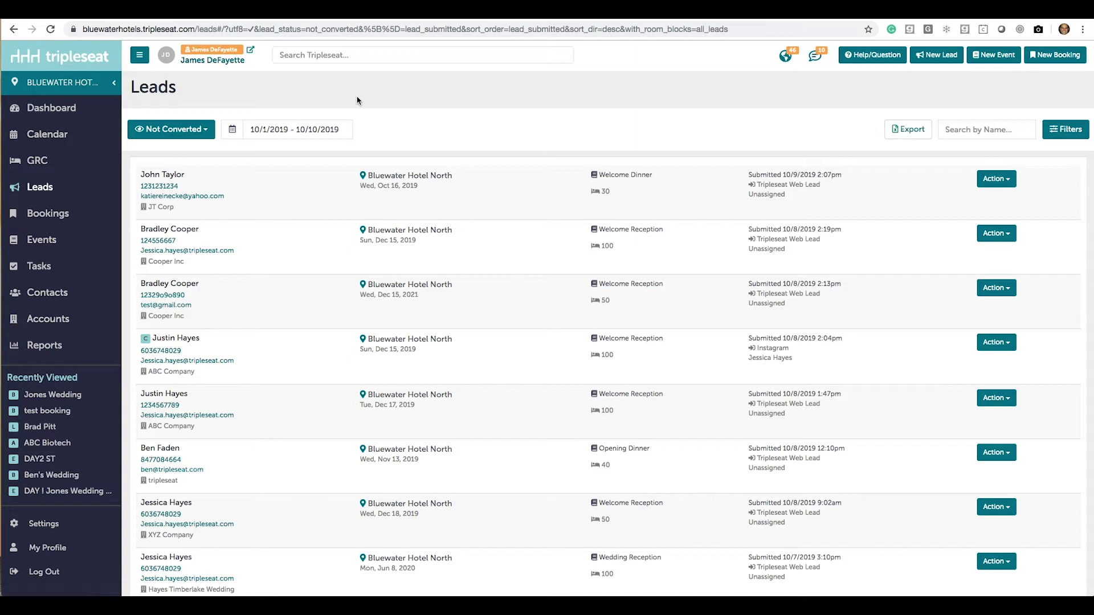
pyautogui.click(78, 216)
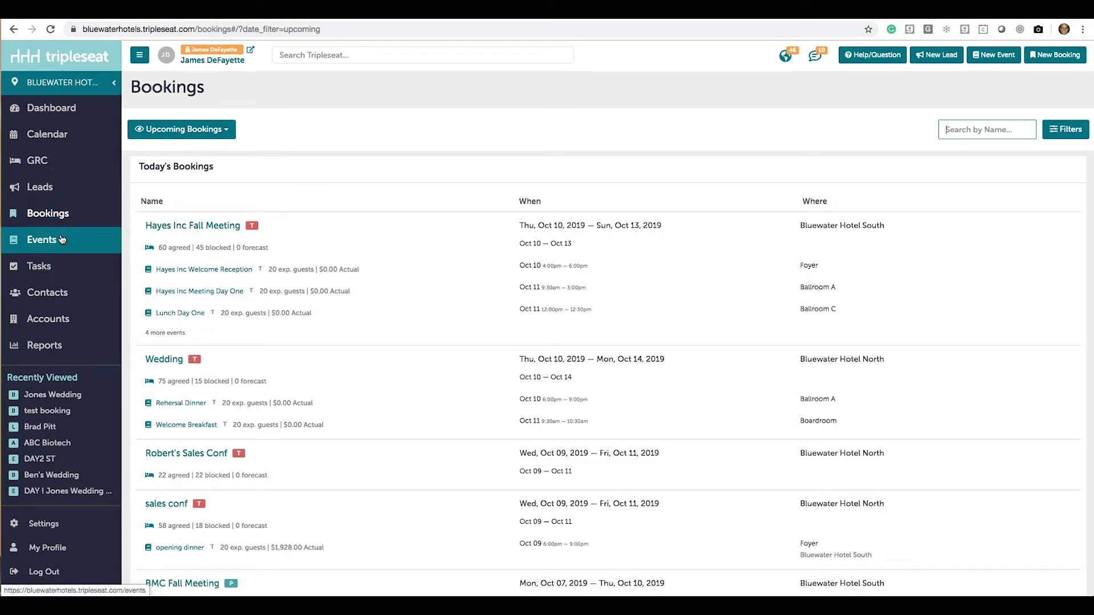
# - Open Events, glance at its filters, and scroll the upcoming events down to later October
pyautogui.click(62, 240)
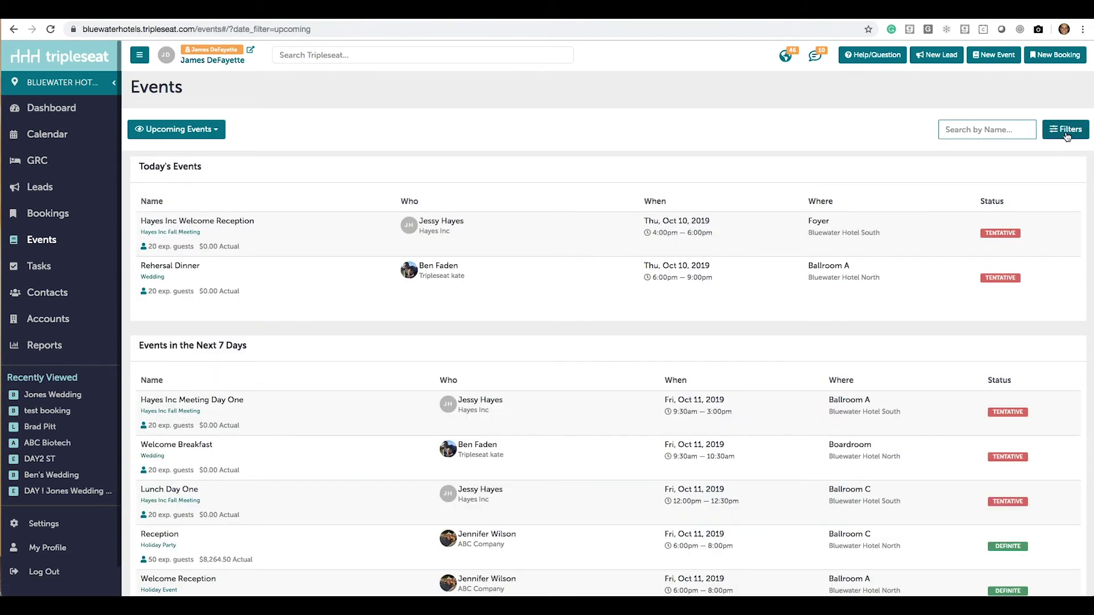
pyautogui.click(1069, 132)
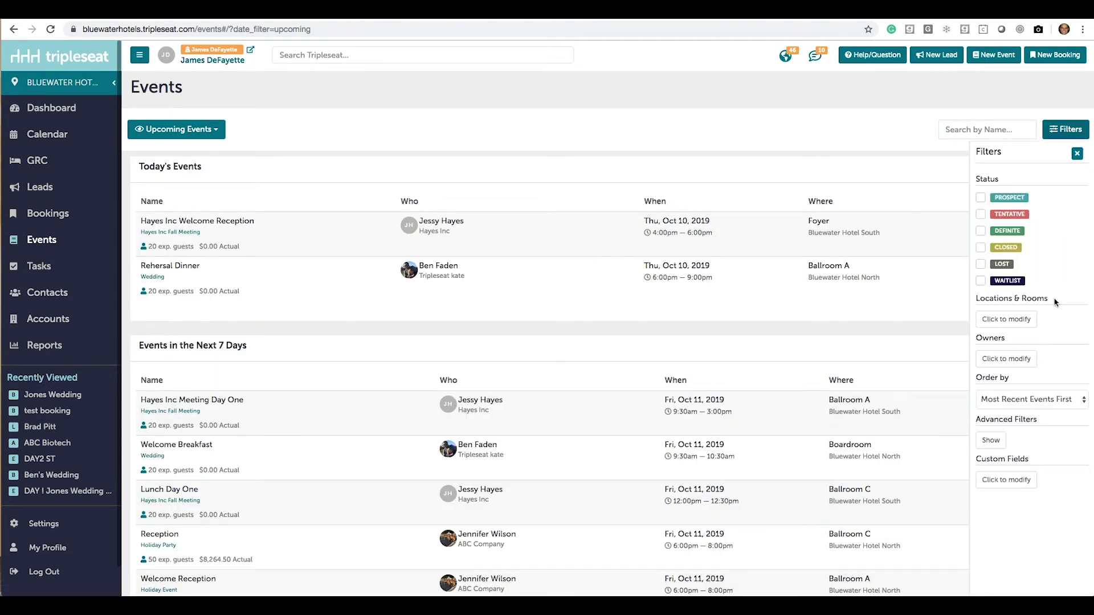
pyautogui.click(1077, 155)
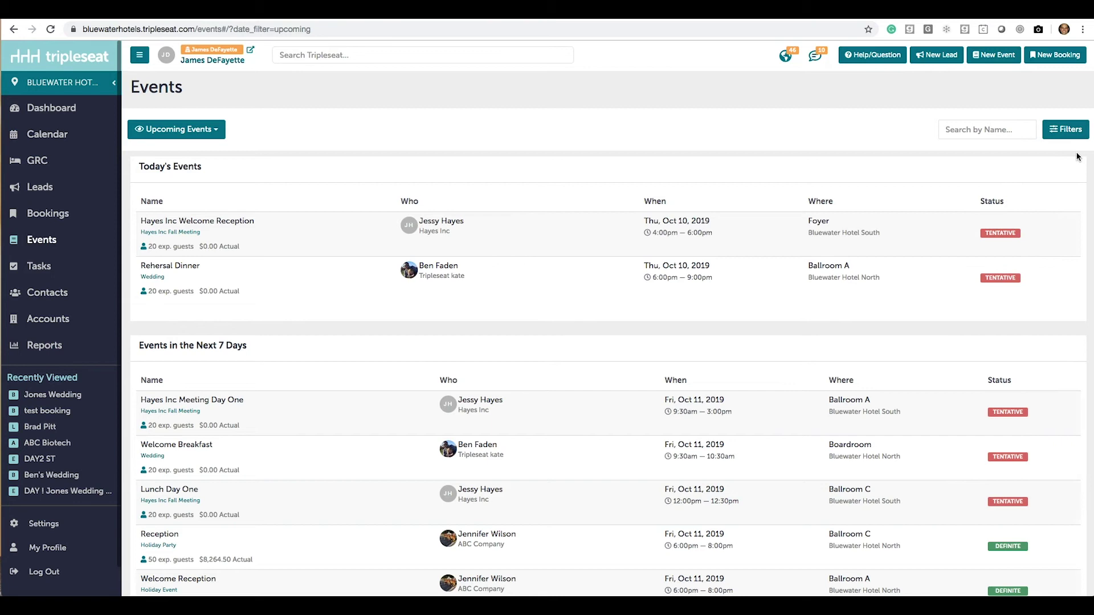
pyautogui.scroll(-6, 1026, 252)
pyautogui.scroll(-15, 1026, 252)
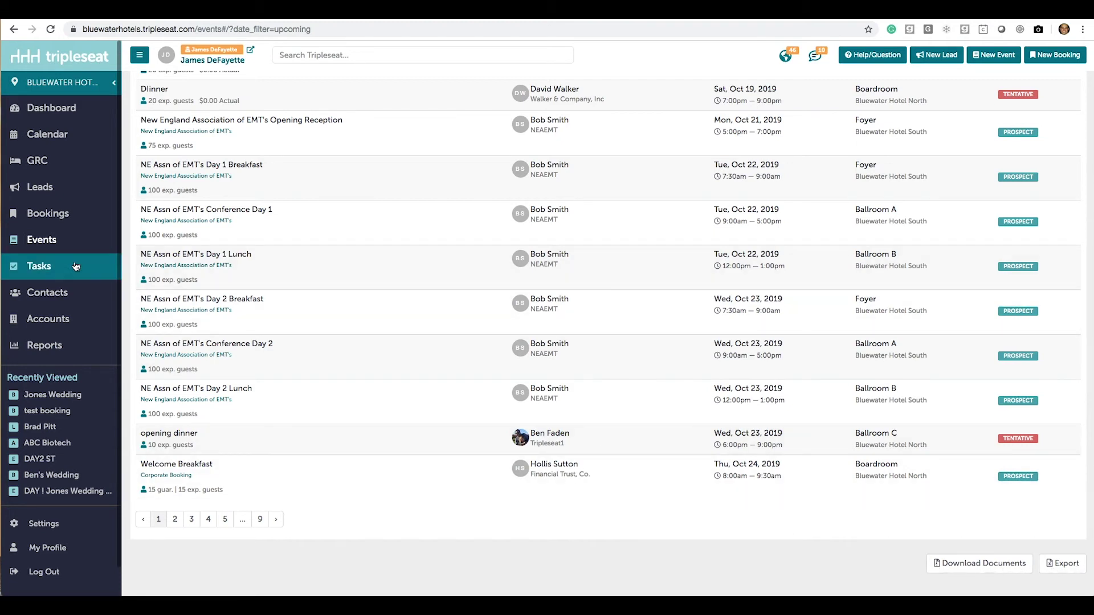
# - Open the Tasks page for 10/1/2019 – 10/10/2019
pyautogui.click(76, 266)
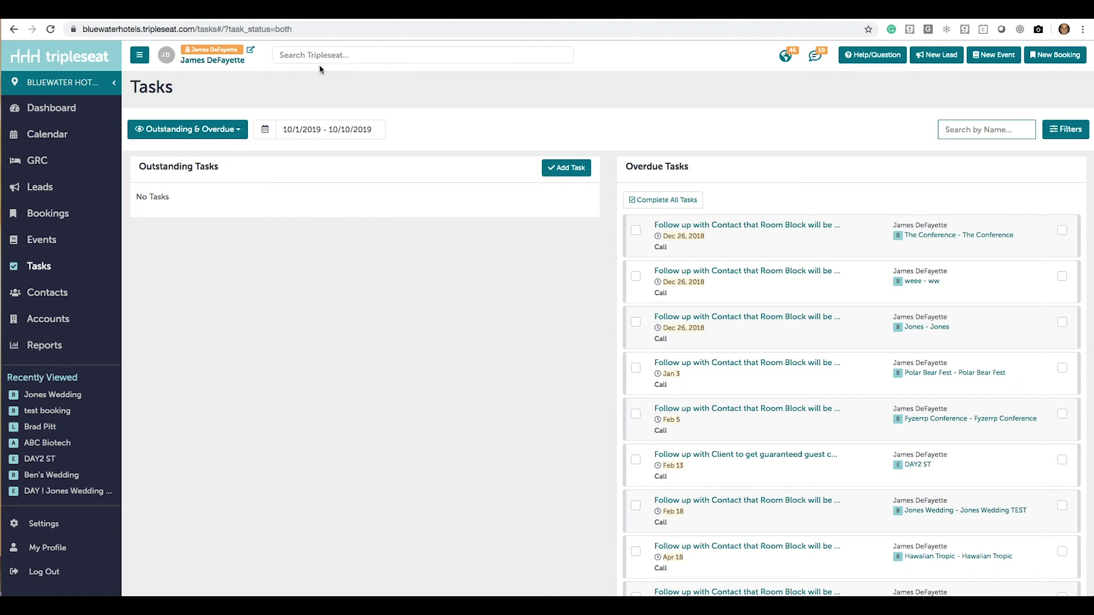
# - Open Reports and scroll past the status charts and revenue funnel to the Leads reports
pyautogui.click(63, 345)
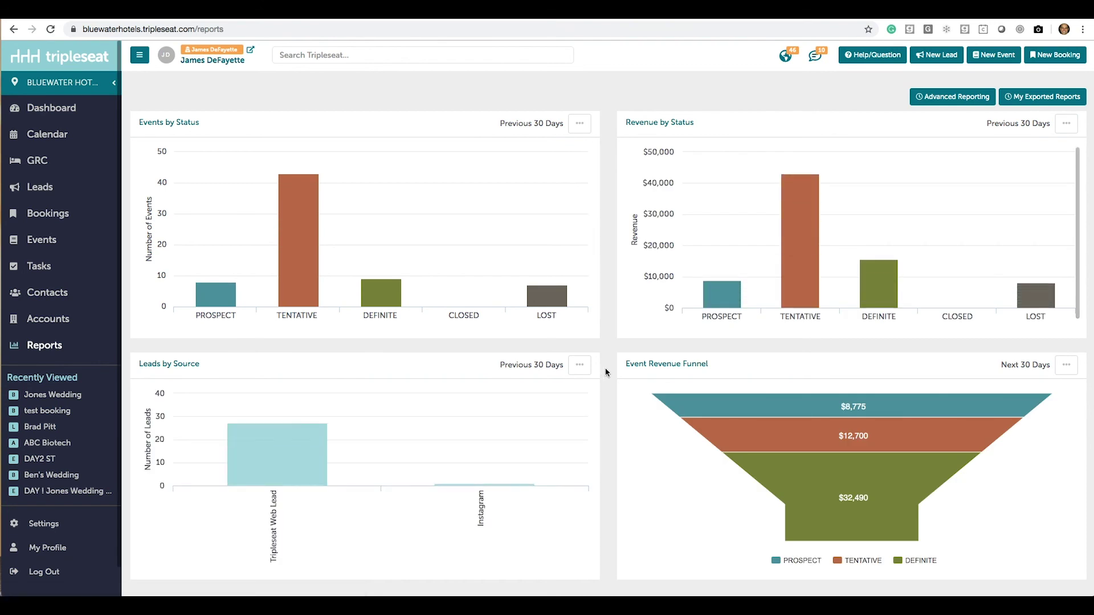
pyautogui.scroll(-5, 606, 372)
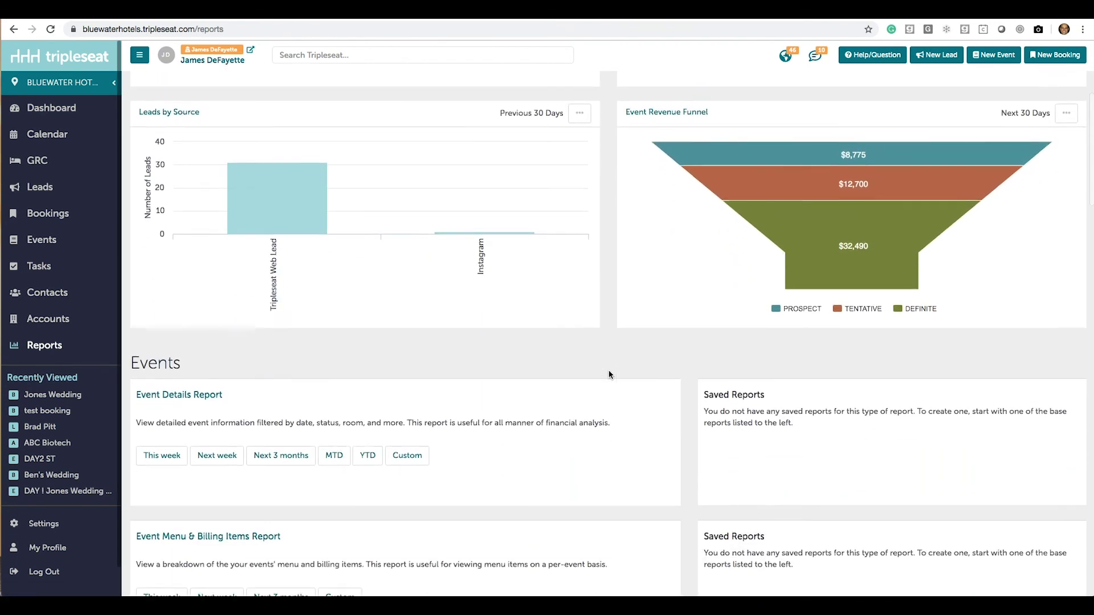
pyautogui.scroll(-15, 609, 375)
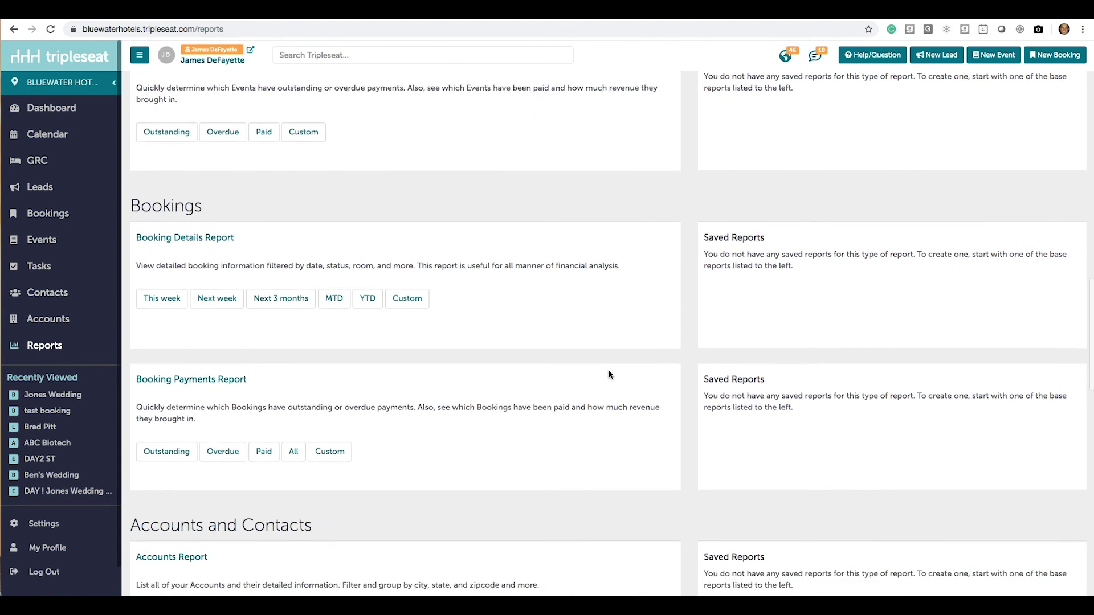
pyautogui.scroll(-3, 609, 374)
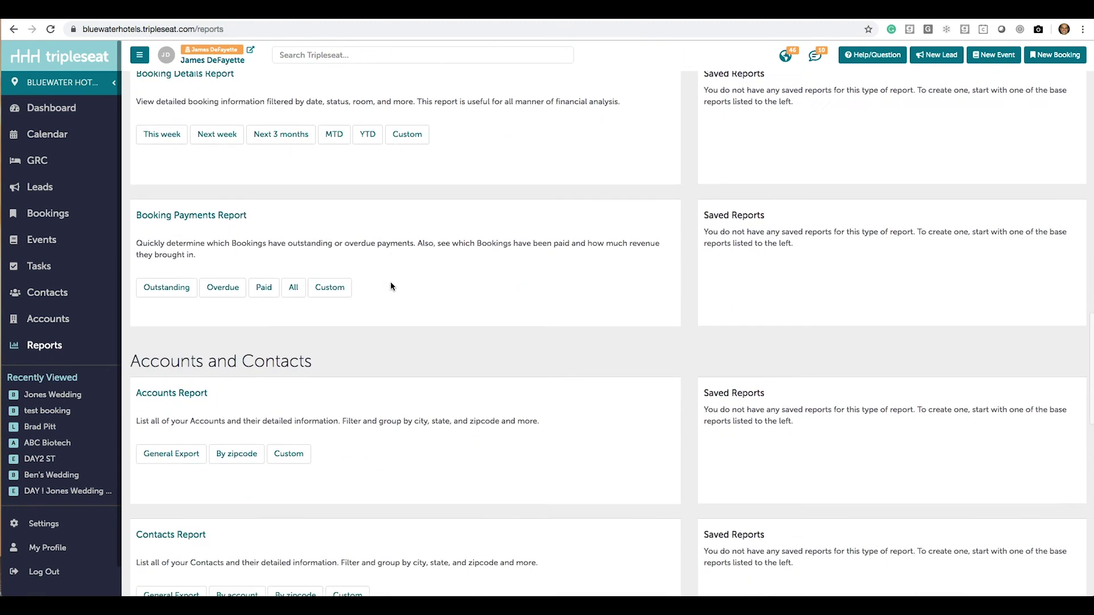
pyautogui.scroll(-5, 391, 283)
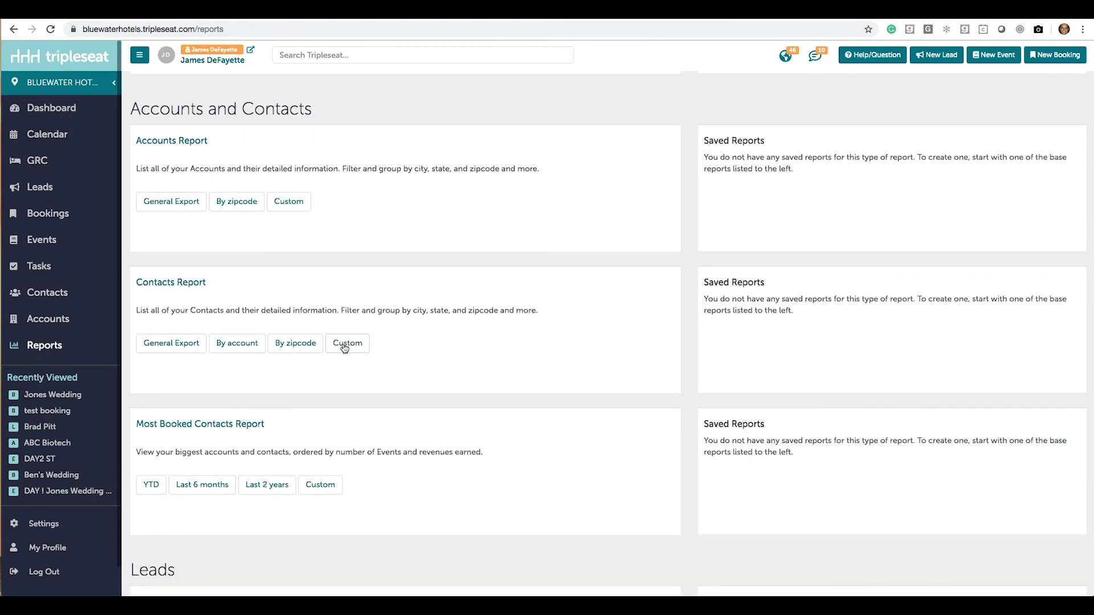
pyautogui.scroll(-2, 570, 319)
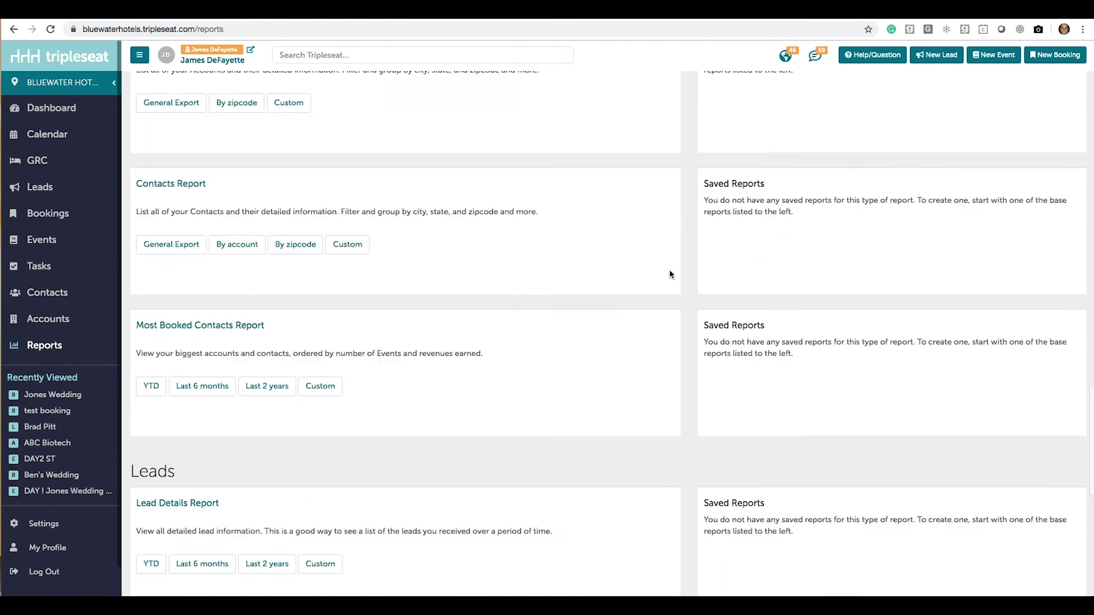